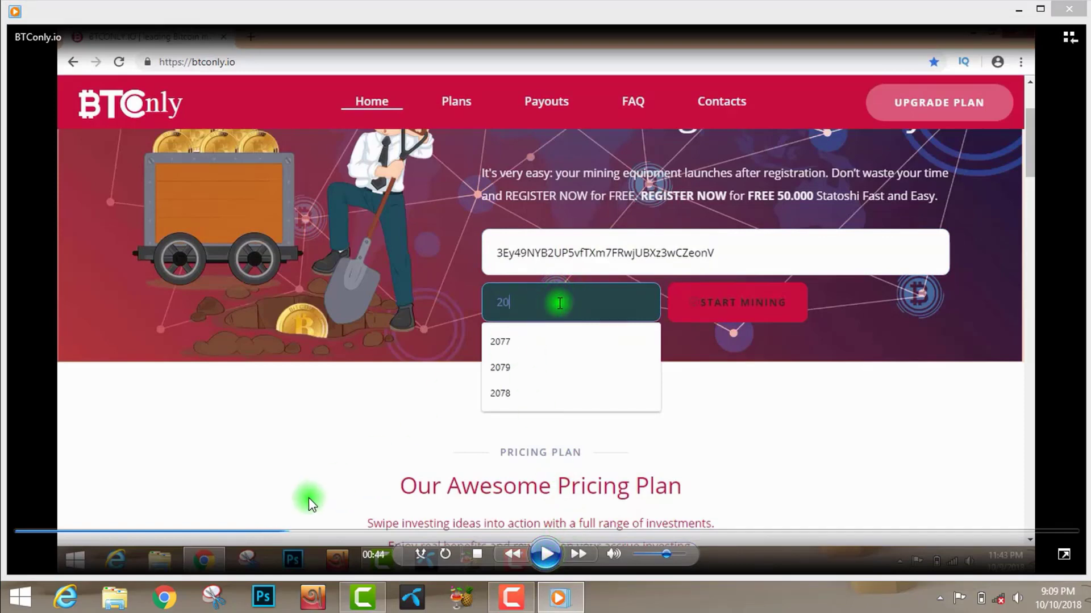
- Minimize the BTConly.io sample video and switch to the untitled Camtasia project
left_click(292, 533)
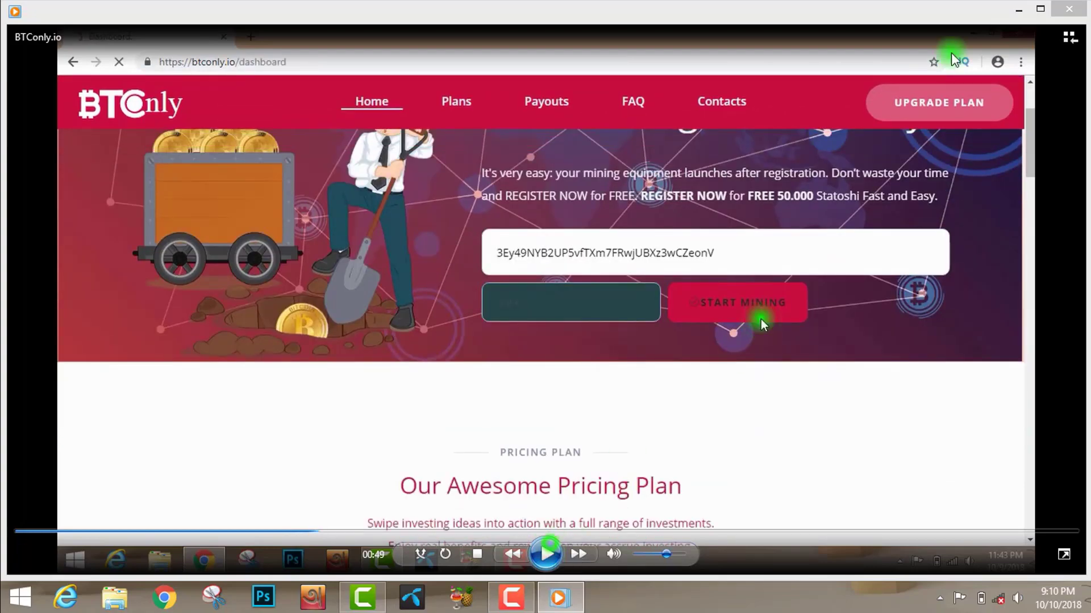
left_click(1019, 9)
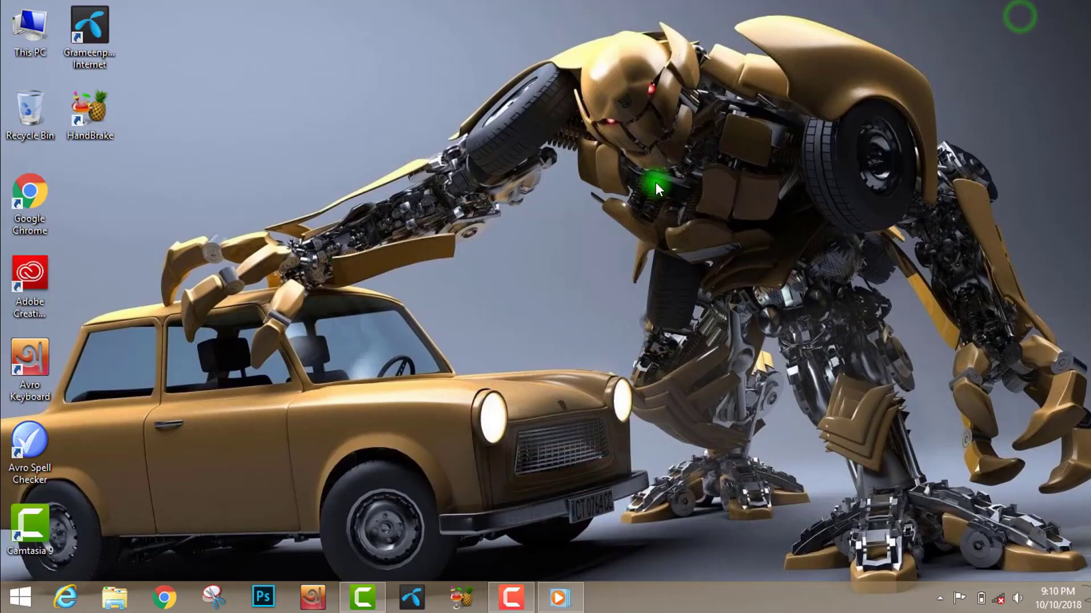
right_click(655, 182)
left_click(664, 227)
right_click(643, 172)
left_click(676, 225)
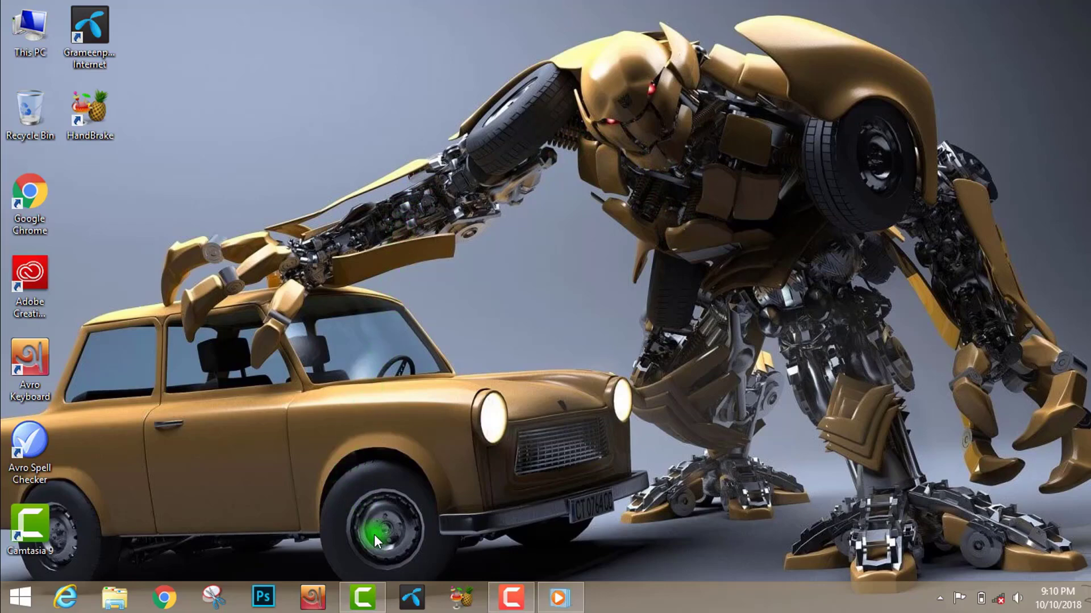
left_click(373, 596)
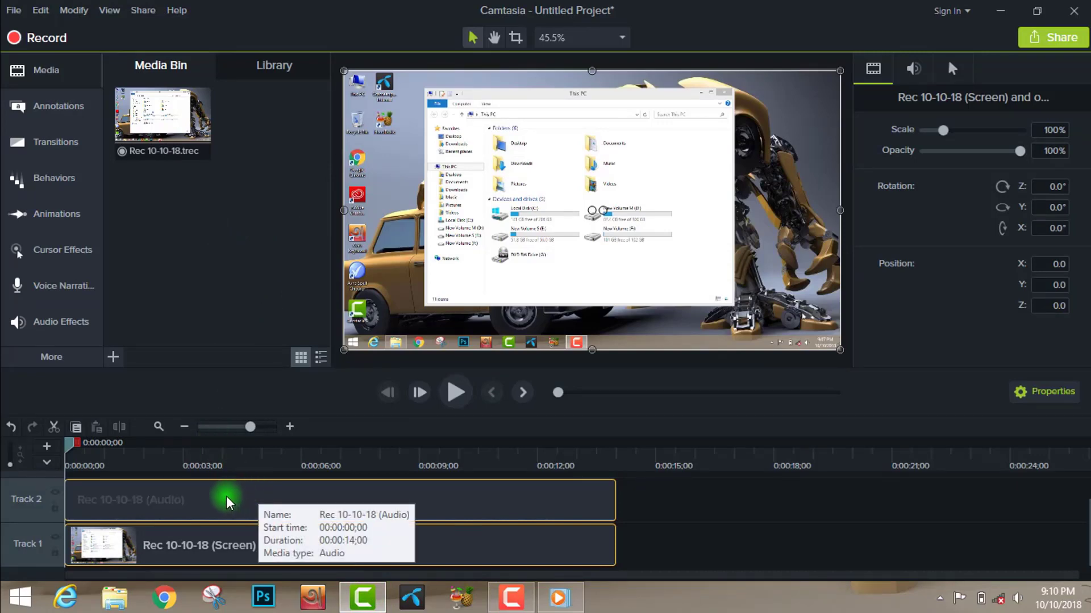
- Play the Rec 10-10-18 recording without any cursor effects, and return the playhead to the start of the timeline
left_click(630, 546)
left_click(493, 501)
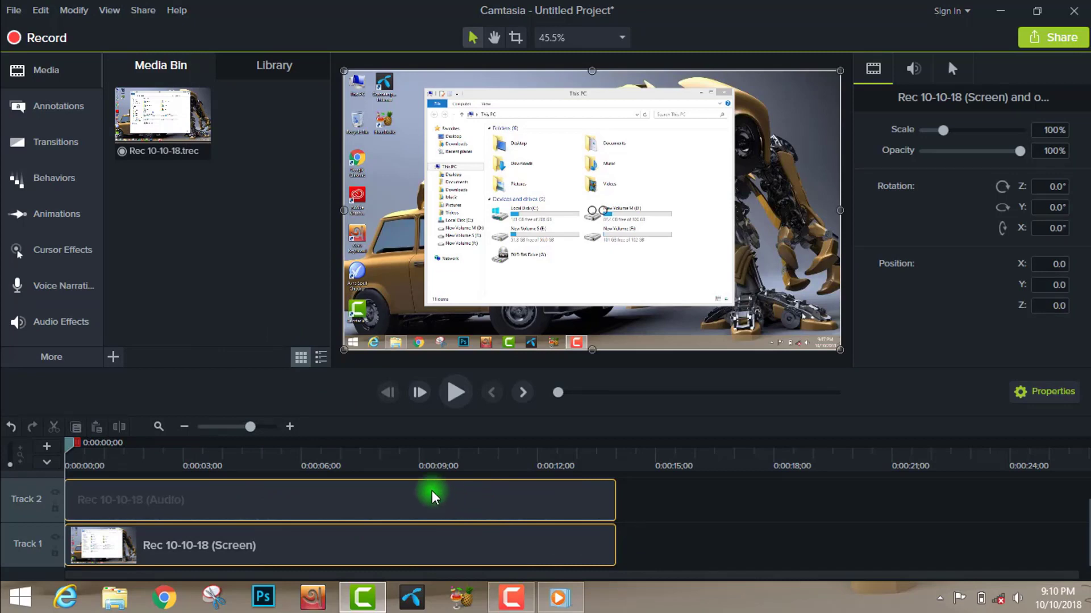
left_click(458, 392)
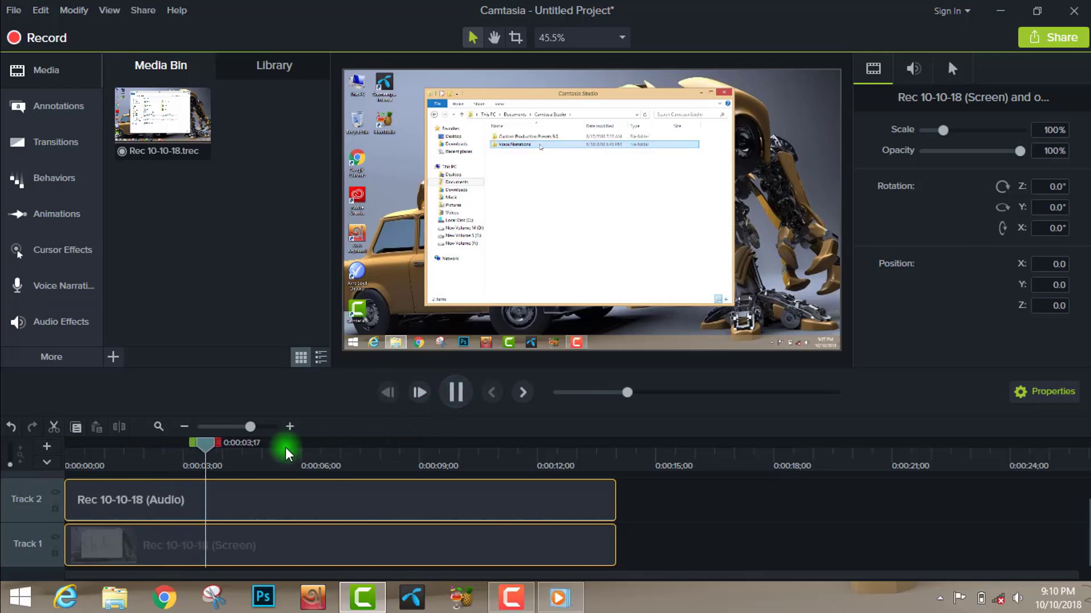
left_click_drag(228, 445, 66, 458)
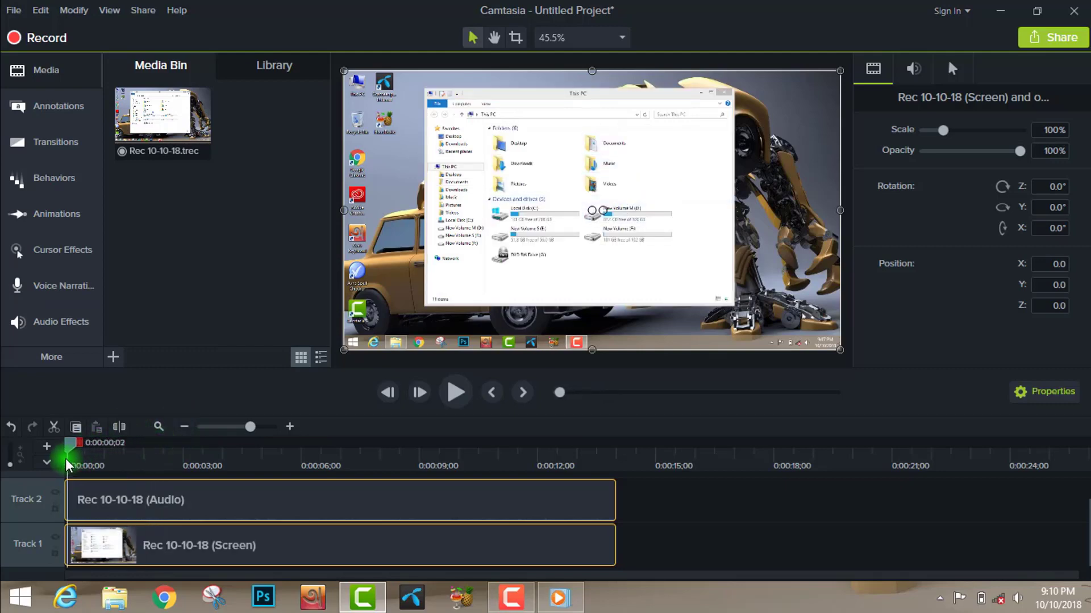
- Add the Left Click Sound cursor effect to the Rec 10-10-18 (Screen) clip on Track 1
left_click(60, 258)
left_click(60, 258)
left_click(59, 258)
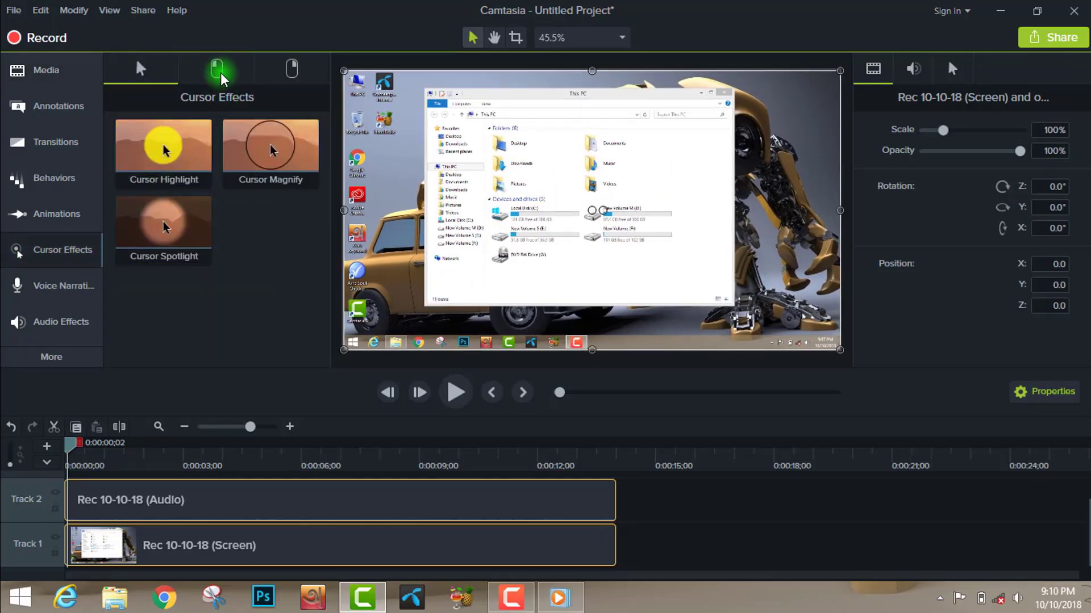
left_click(216, 70)
left_click(149, 74)
left_click(215, 70)
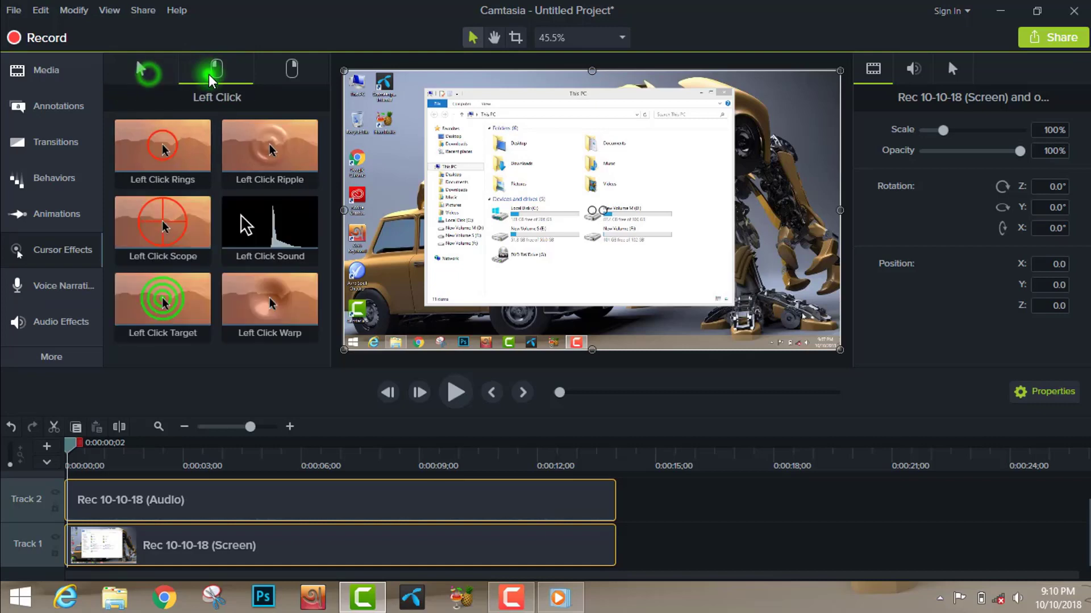
left_click(256, 242)
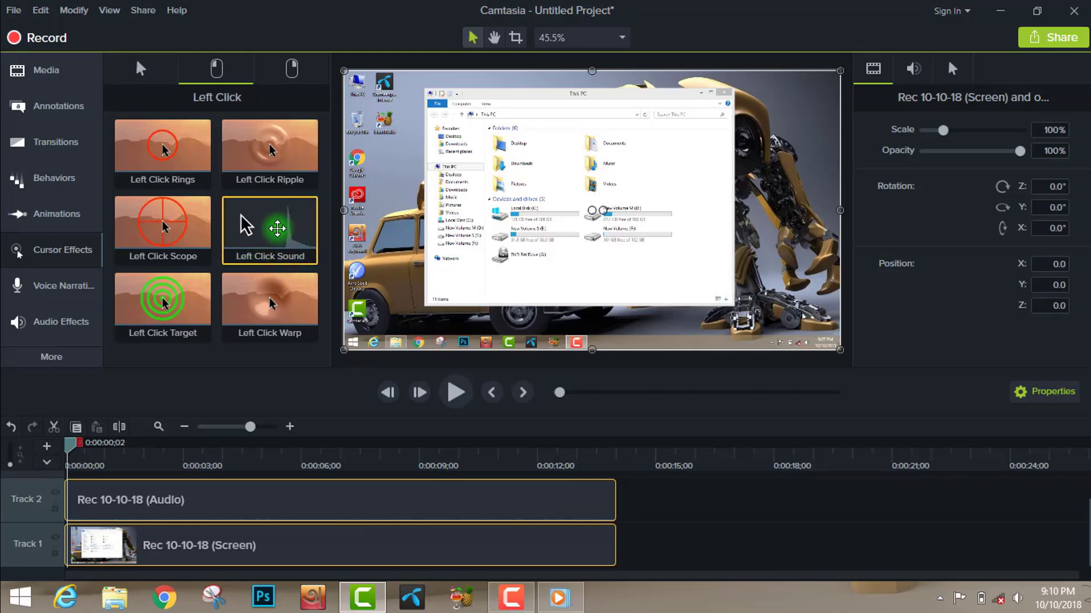
left_click_drag(255, 227, 215, 547)
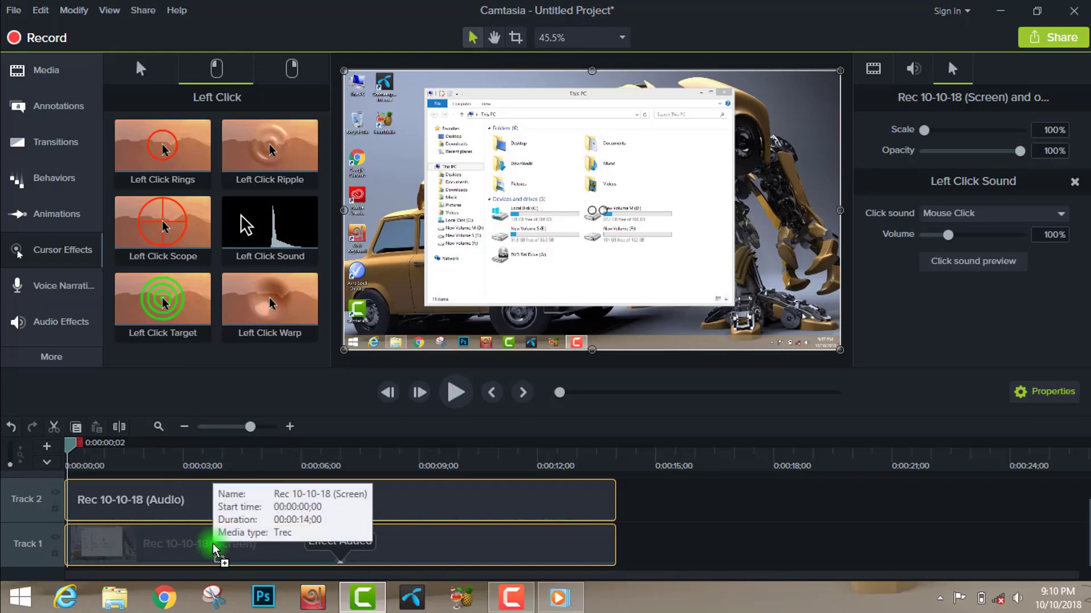
- Play the clip from several points to hear the left click sound, and place the playhead at about 4 seconds
left_click(452, 392)
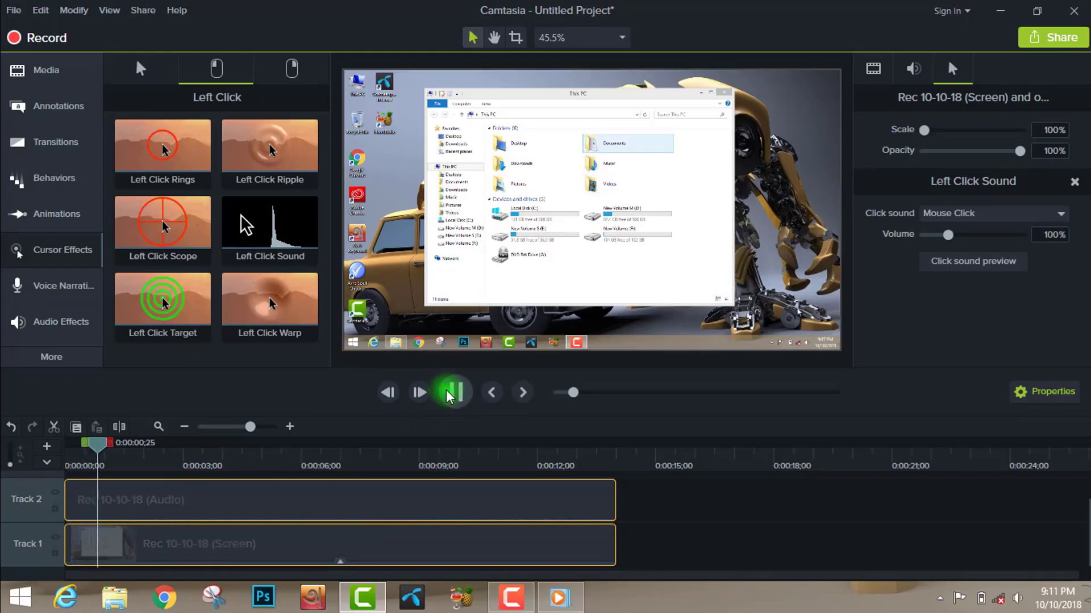
left_click(453, 393)
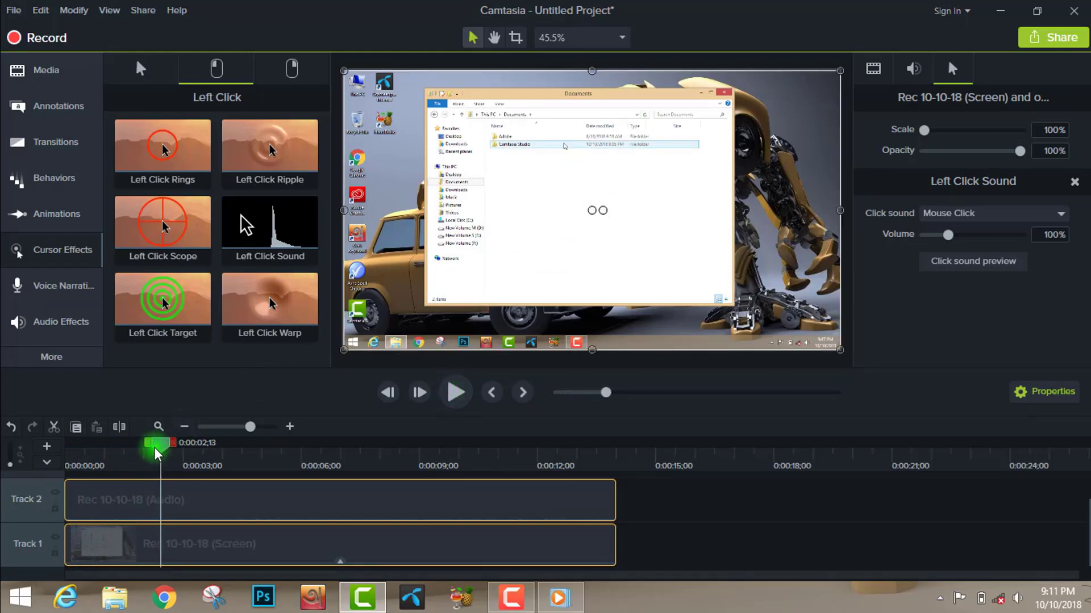
left_click_drag(154, 441, 139, 444)
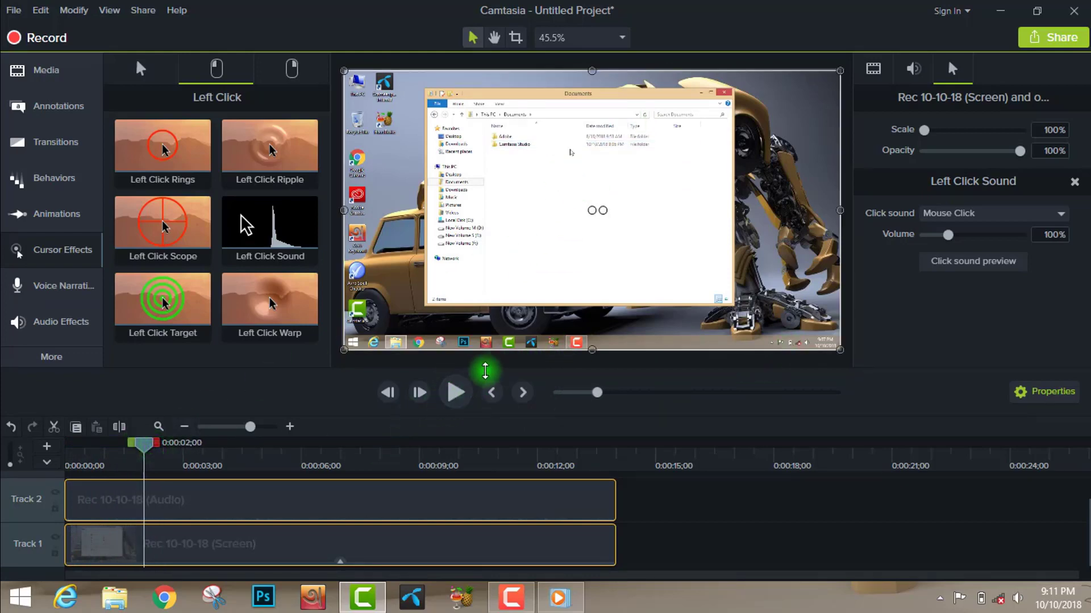
left_click(458, 392)
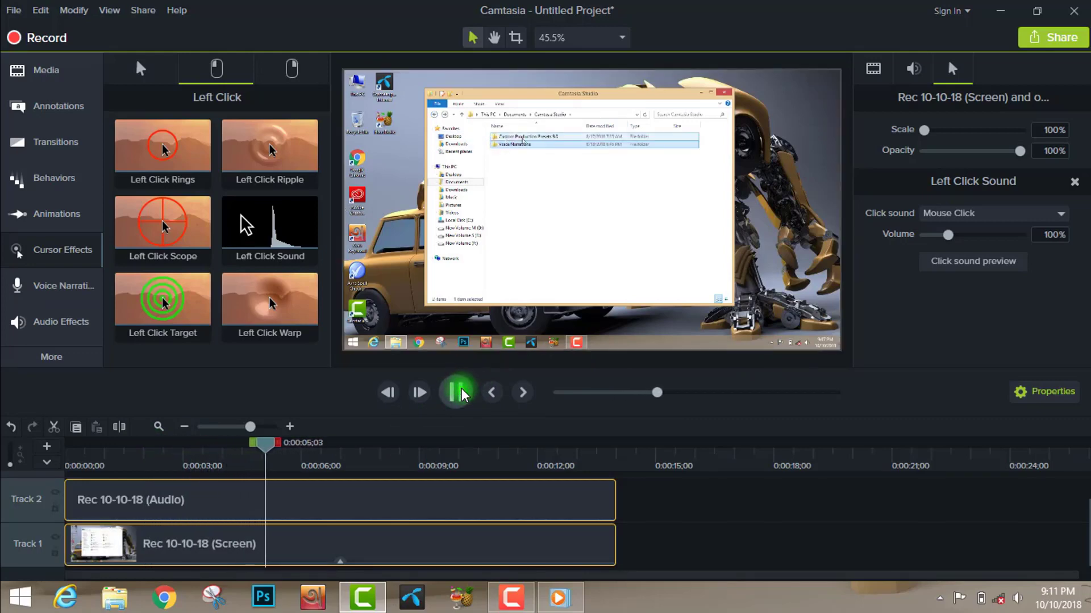
left_click_drag(343, 442, 218, 463)
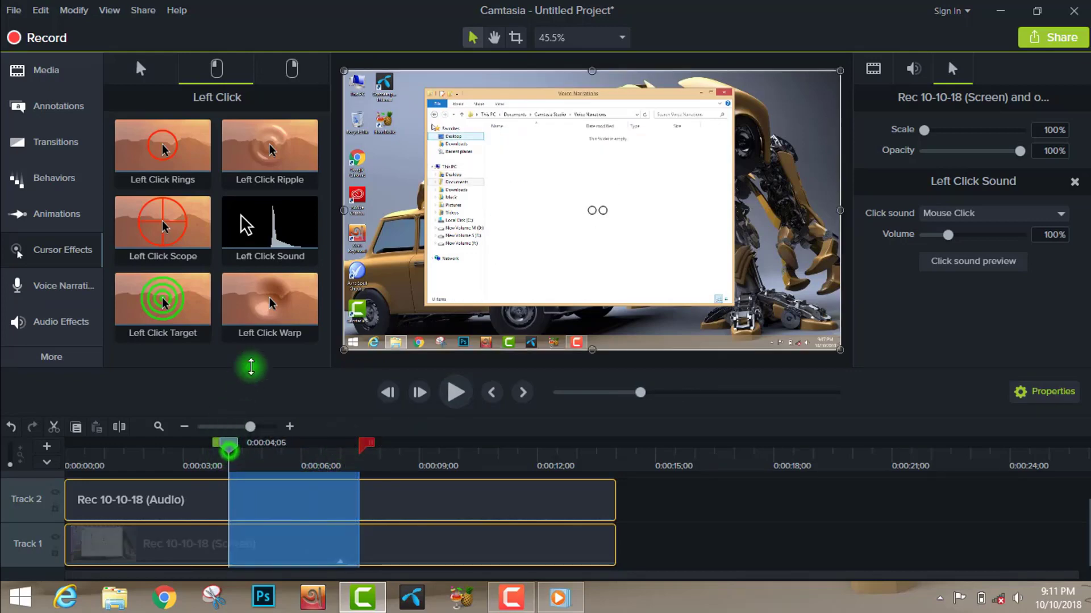
left_click(232, 447)
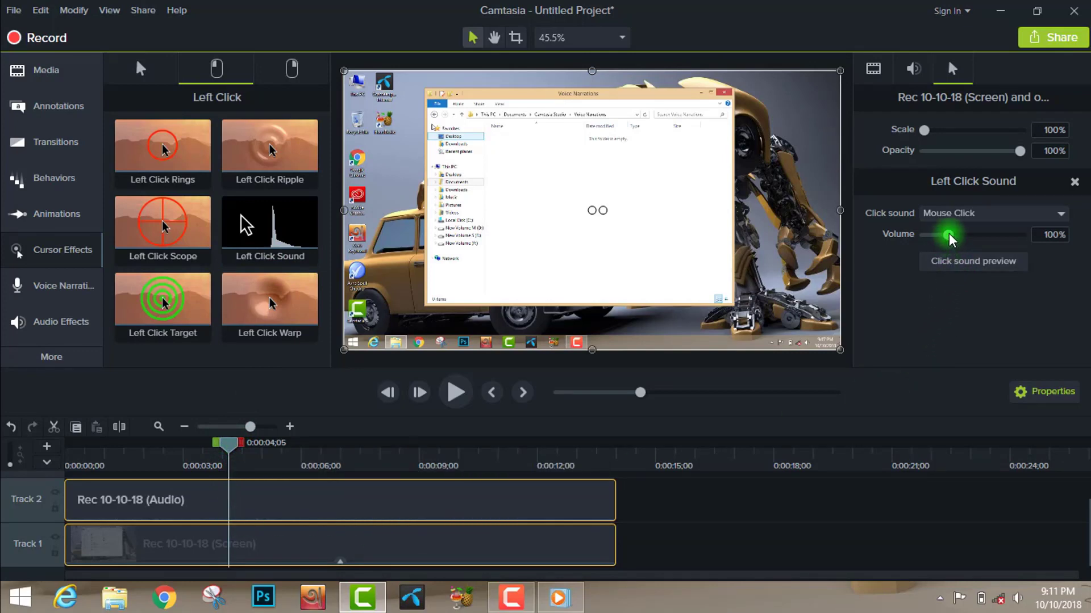
- Try Laptop Click as the sound of the left click effect and play the clip to hear it
left_click(980, 215)
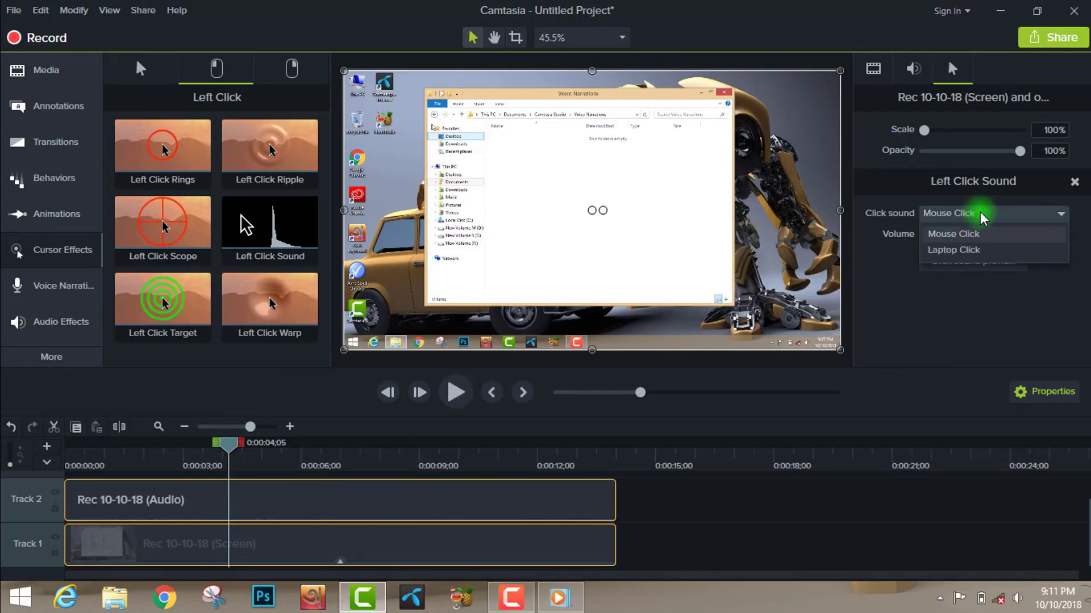
left_click(967, 253)
left_click(454, 393)
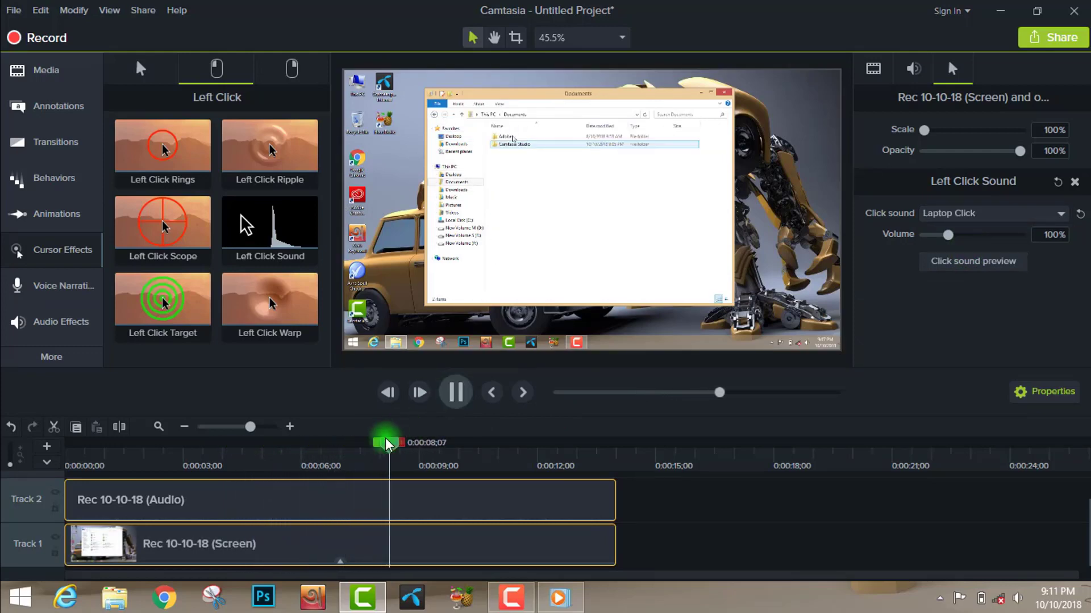
left_click_drag(420, 444, 264, 448)
double_click(271, 450)
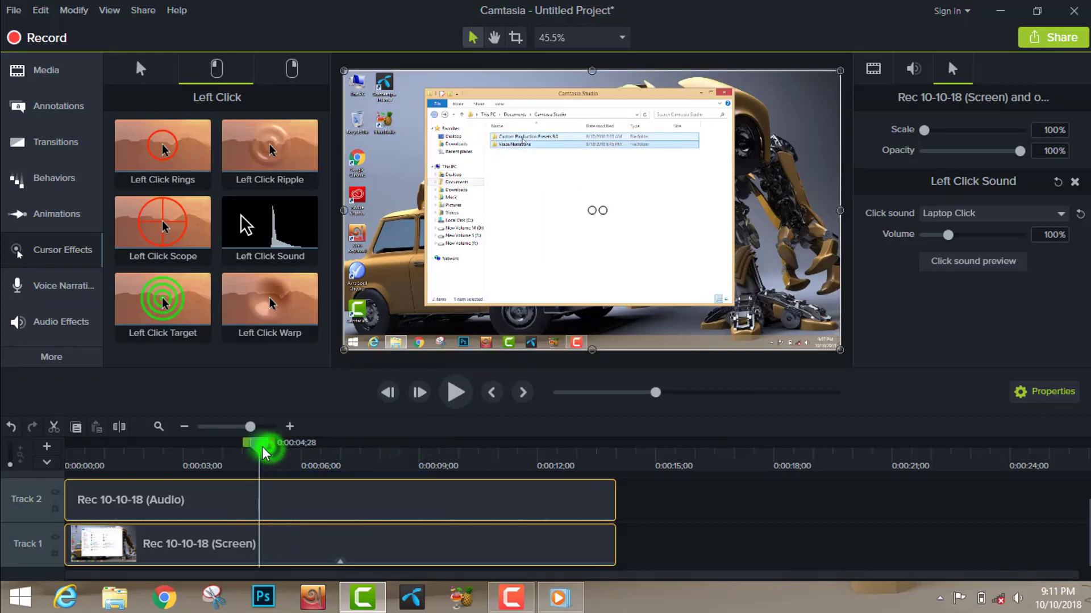
- Set the click sound of the left click effect back to Mouse Click
left_click(1010, 221)
left_click(983, 235)
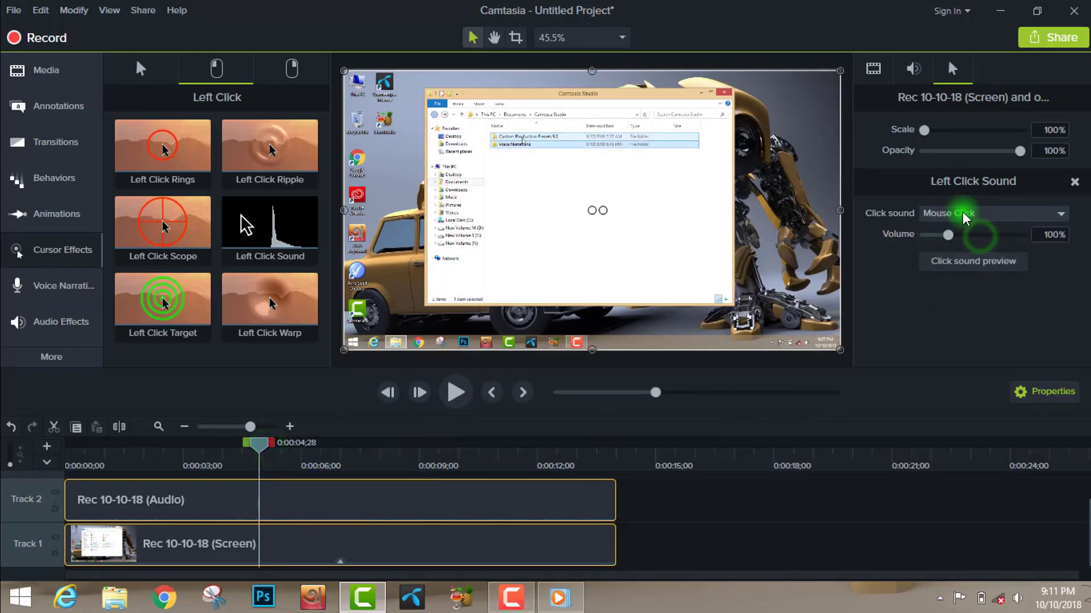
left_click(964, 215)
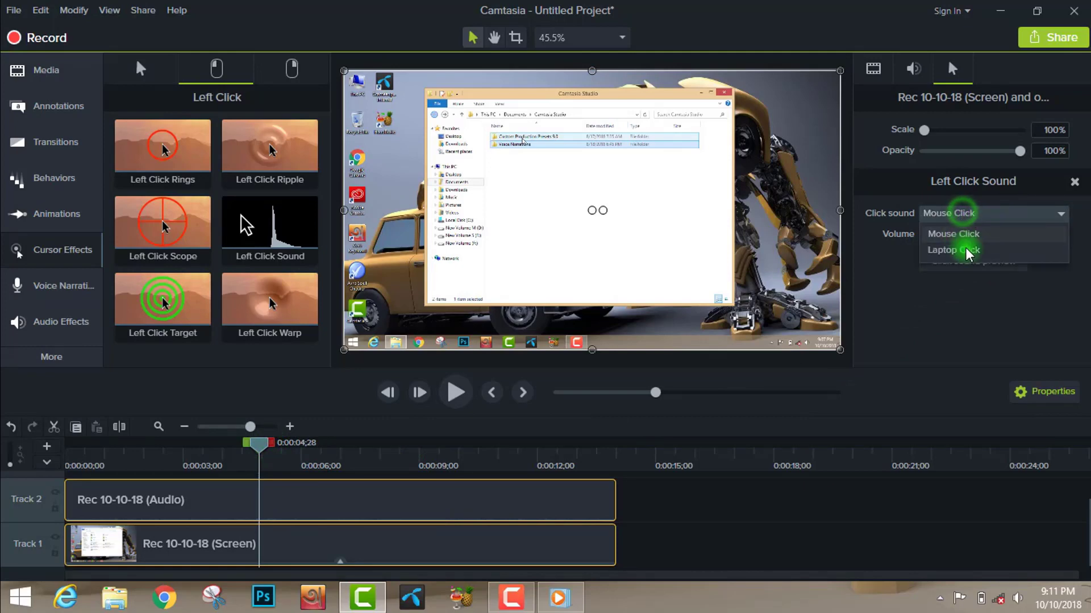
left_click(876, 282)
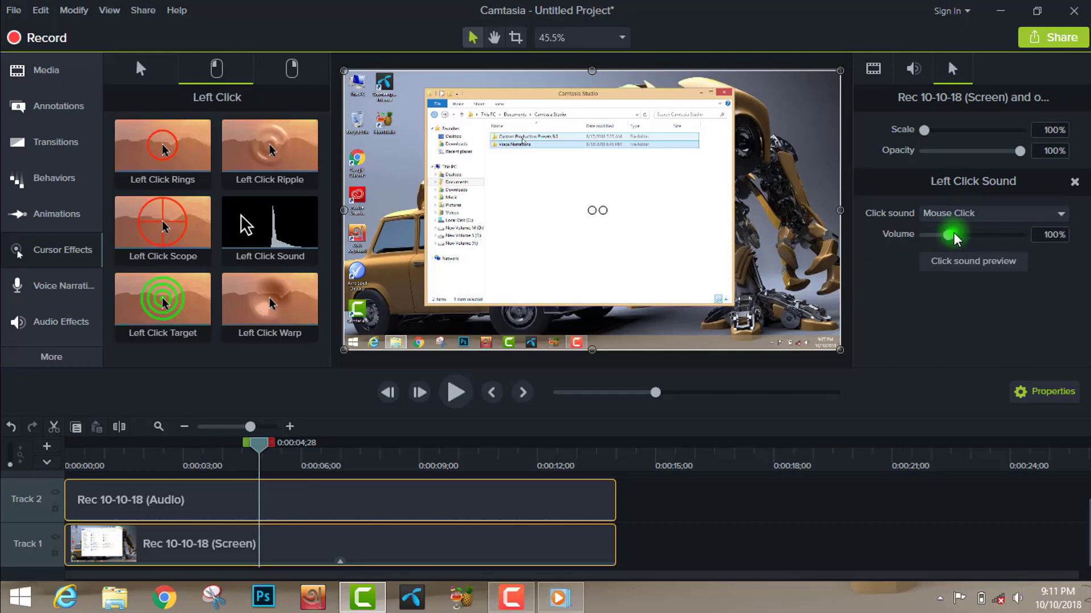
- Set the left click sound's volume to 240% and play the clip to judge the loudness
left_click_drag(955, 235, 982, 235)
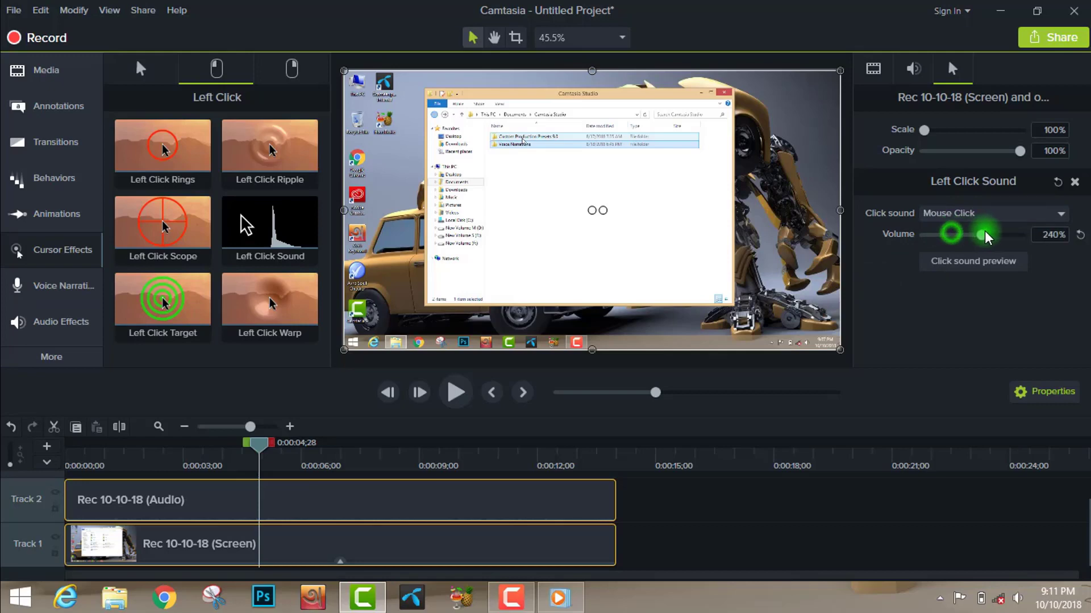
left_click(461, 398)
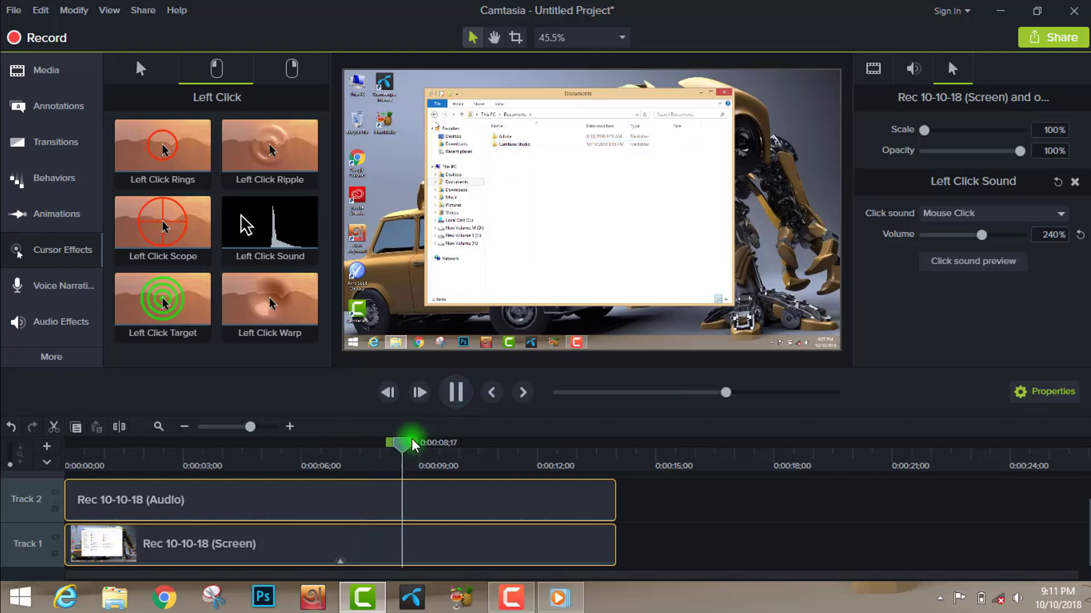
left_click_drag(413, 445, 199, 485)
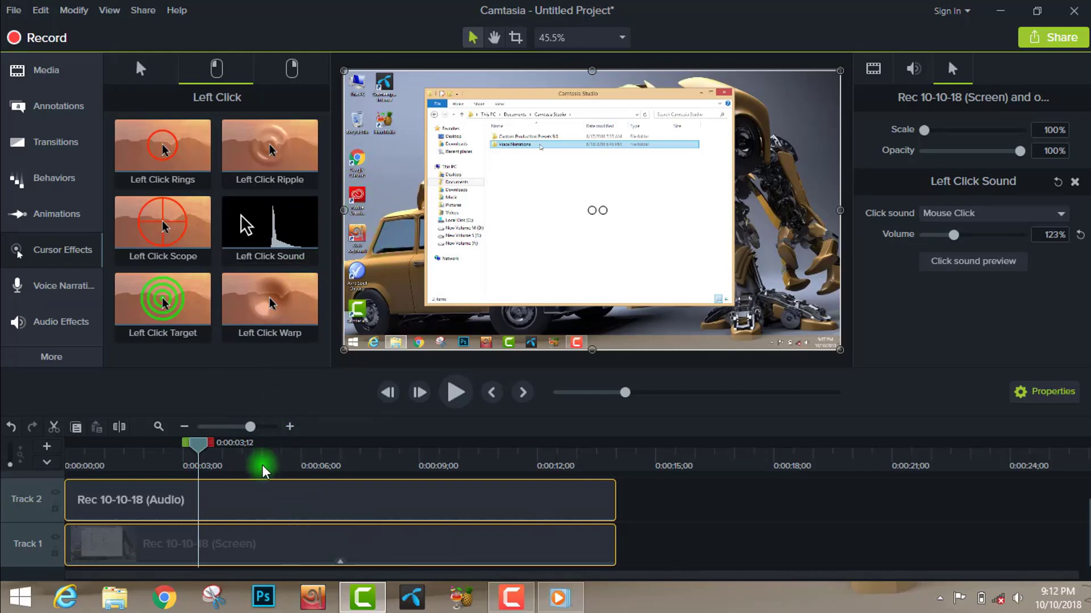
- Add the Right Click Sound cursor effect to the Rec 10-10-18 (Screen) clip on Track 1
left_click(277, 67)
left_click(236, 71)
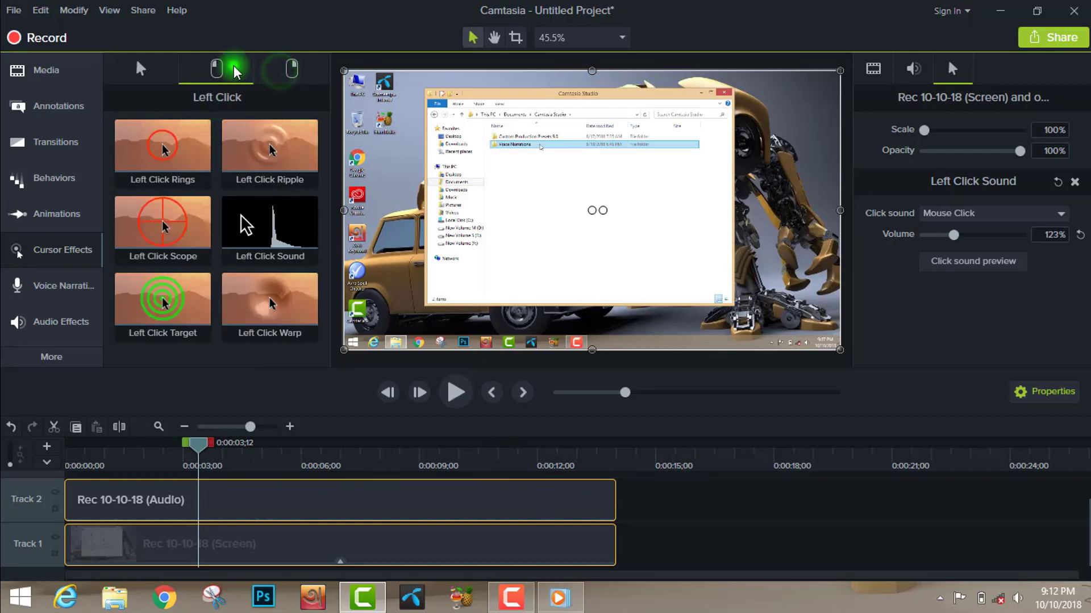
left_click(291, 69)
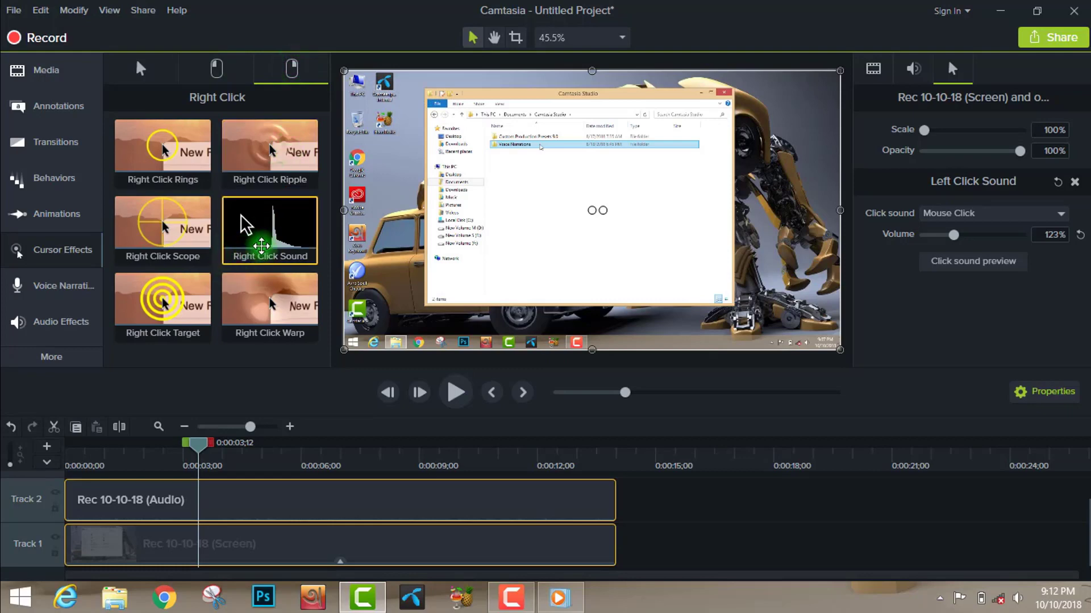
left_click_drag(267, 272, 305, 545)
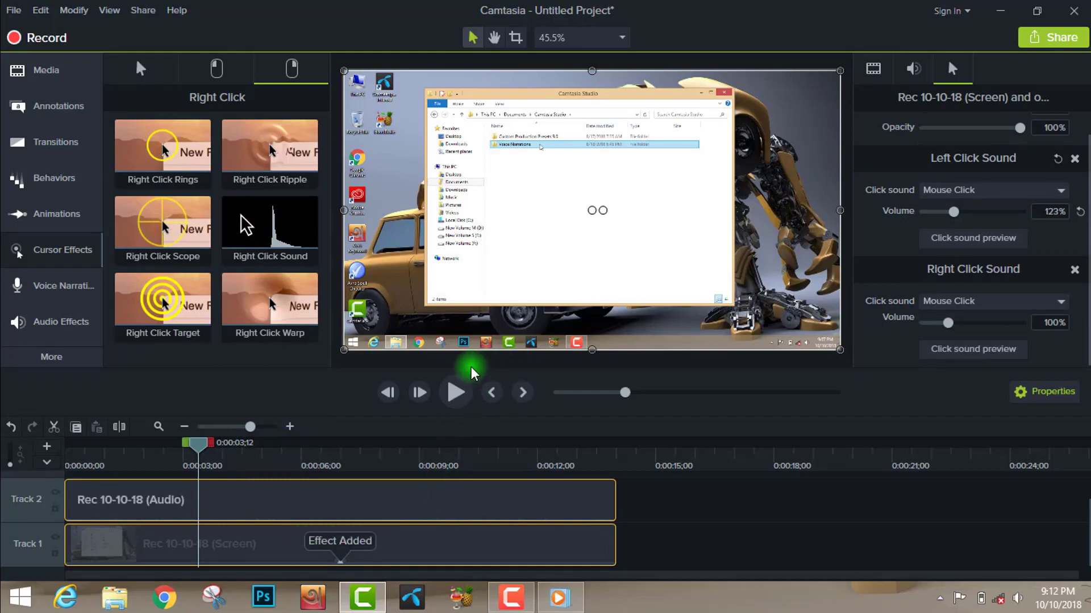
- Play the clip with the right click sound applied, and undo the addition of that effect
left_click(455, 393)
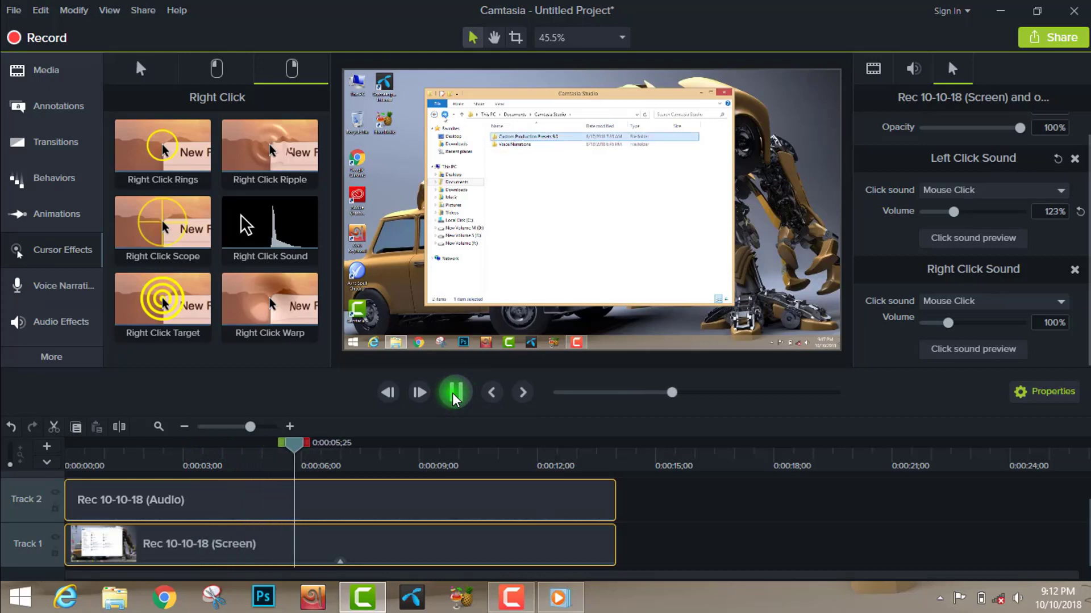
left_click(455, 393)
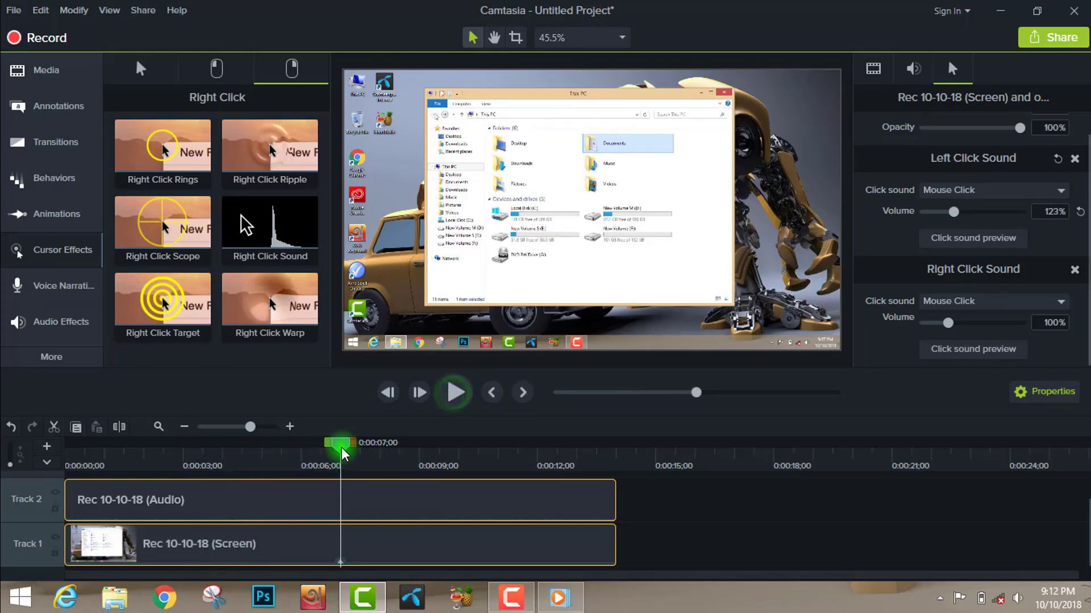
left_click_drag(339, 446, 142, 437)
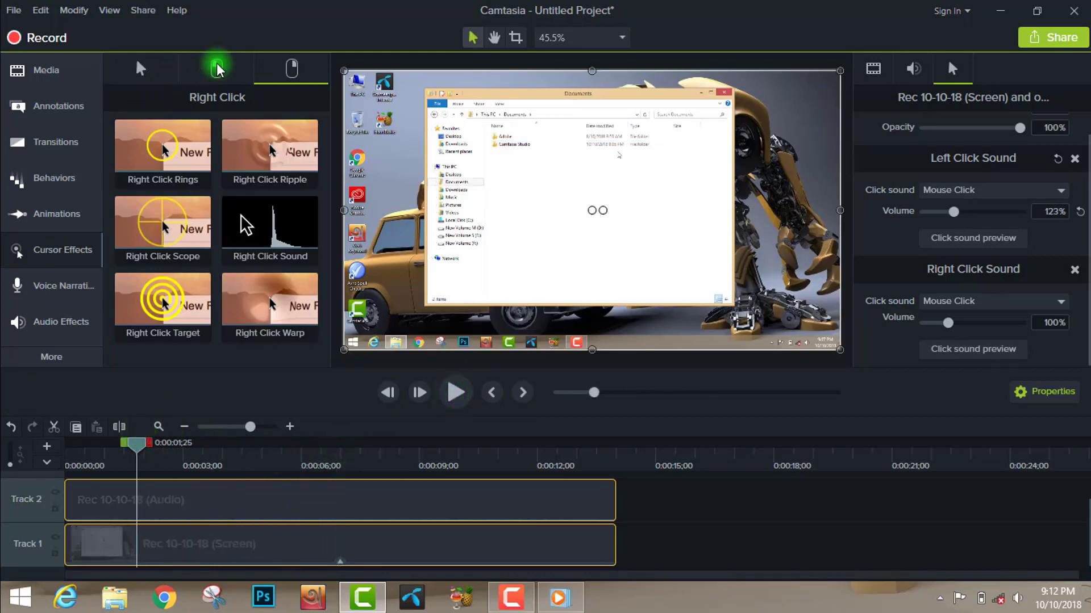
left_click(12, 426)
- Return to the left click effects and set the left click sound's volume to 117%, keeping the Mouse Click sound
left_click(217, 70)
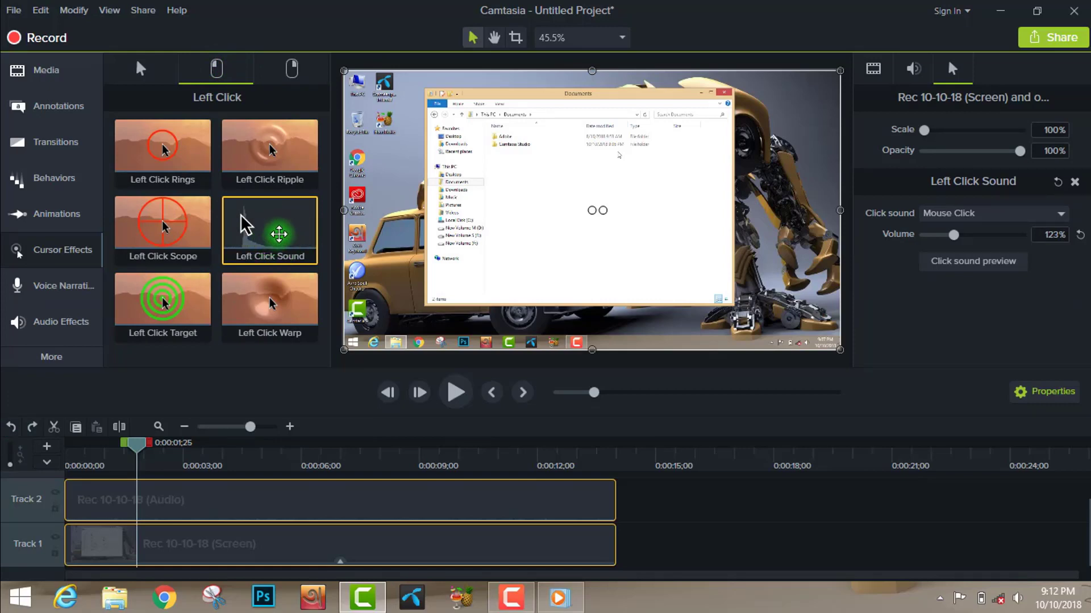
left_click_drag(957, 239, 957, 241)
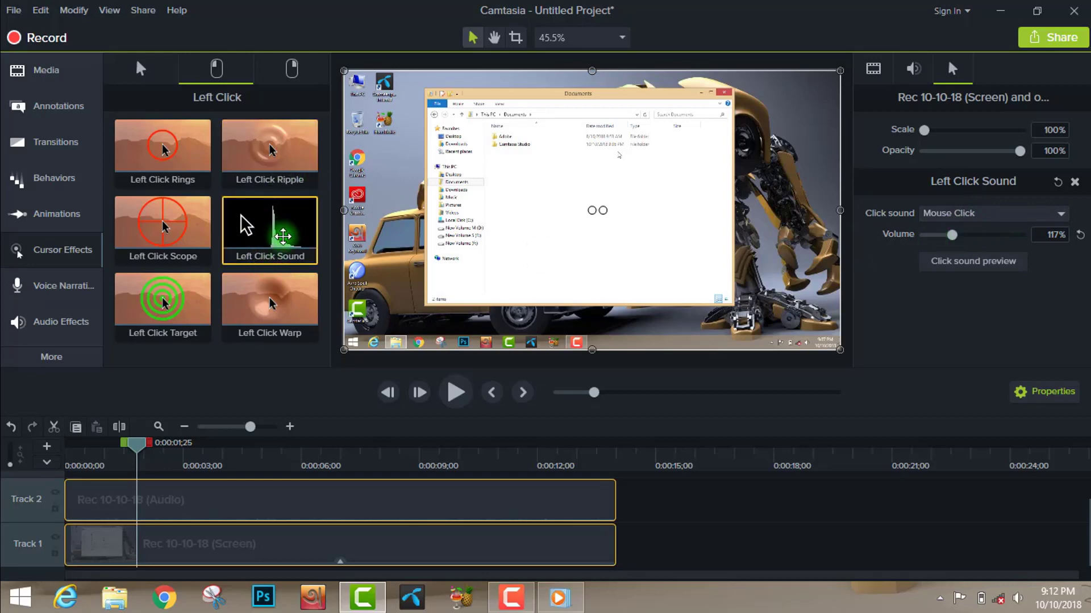
left_click(983, 216)
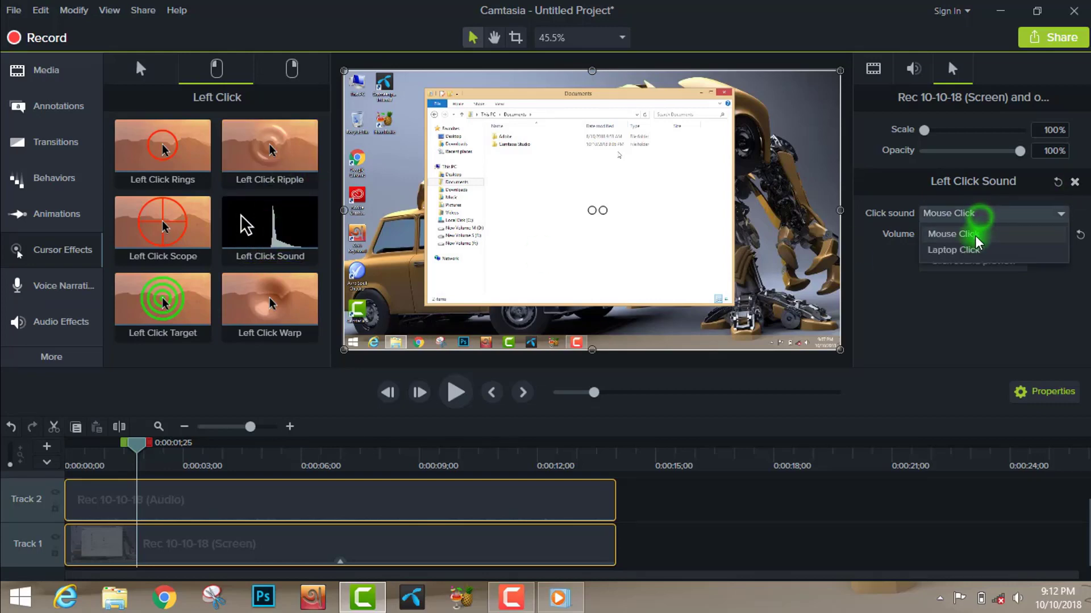
left_click(930, 315)
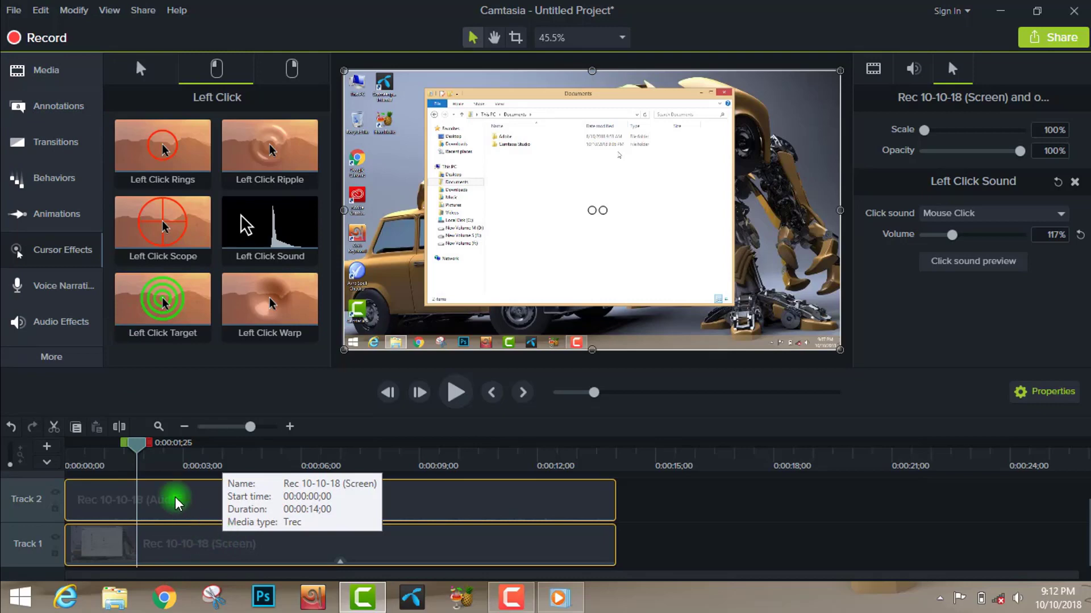
- Show the project's media bin again, and minimize Camtasia to return to the desktop
left_click(46, 86)
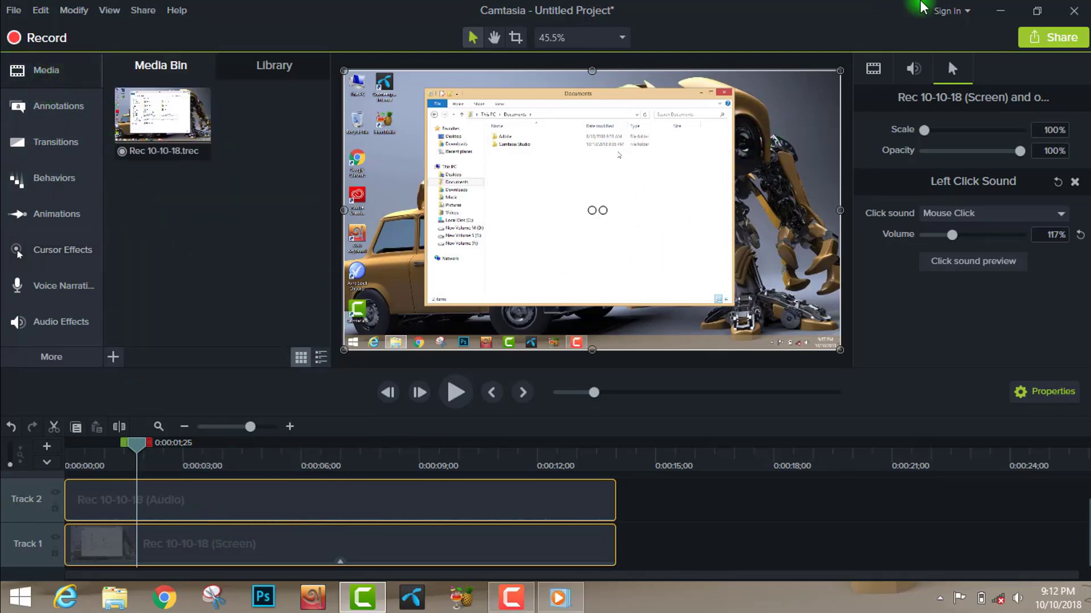
left_click(1000, 13)
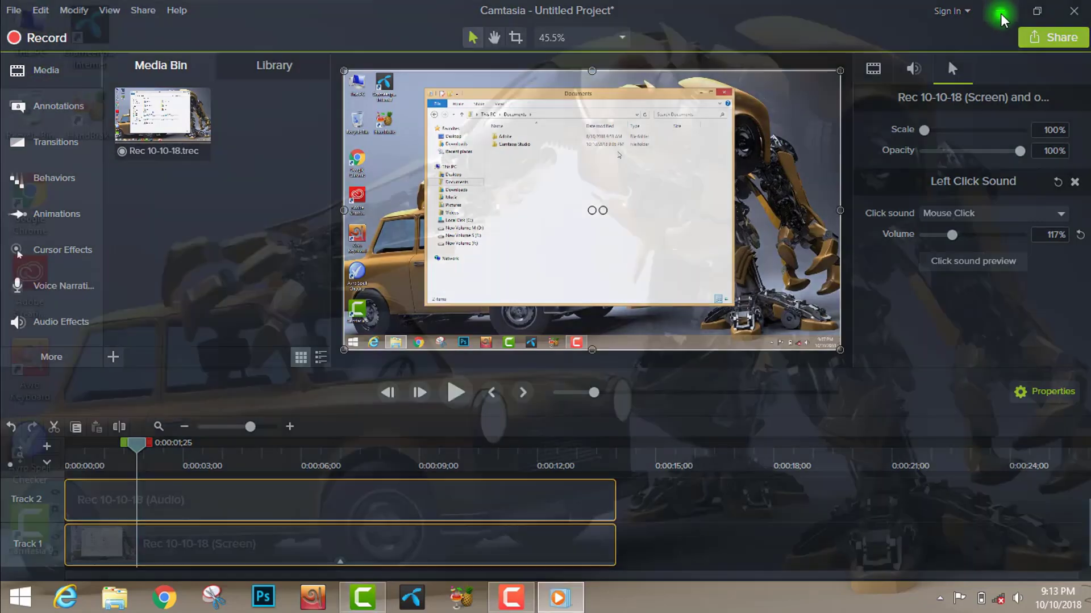
right_click(540, 118)
left_click(602, 156)
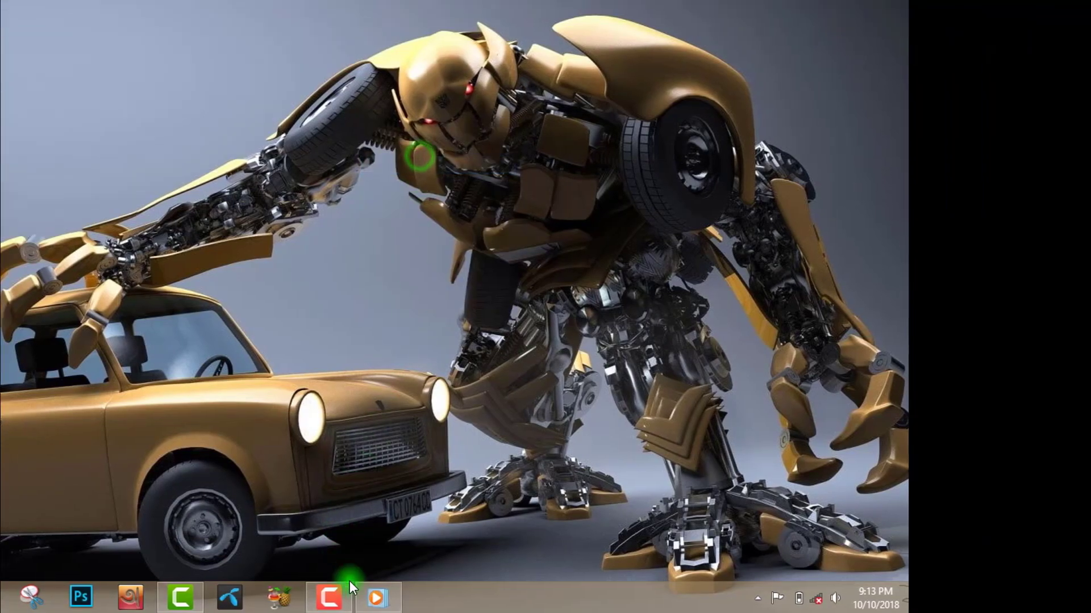